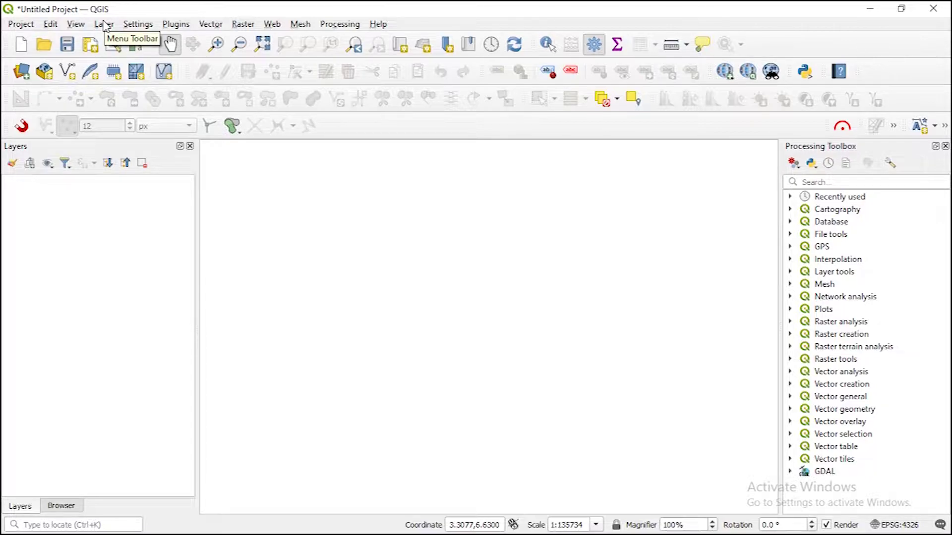
- Add DATA\LAGOS SCHOOLS.csv as a delimited-text point layer using X/Y coordinates in WGS 84
left_click(104, 25)
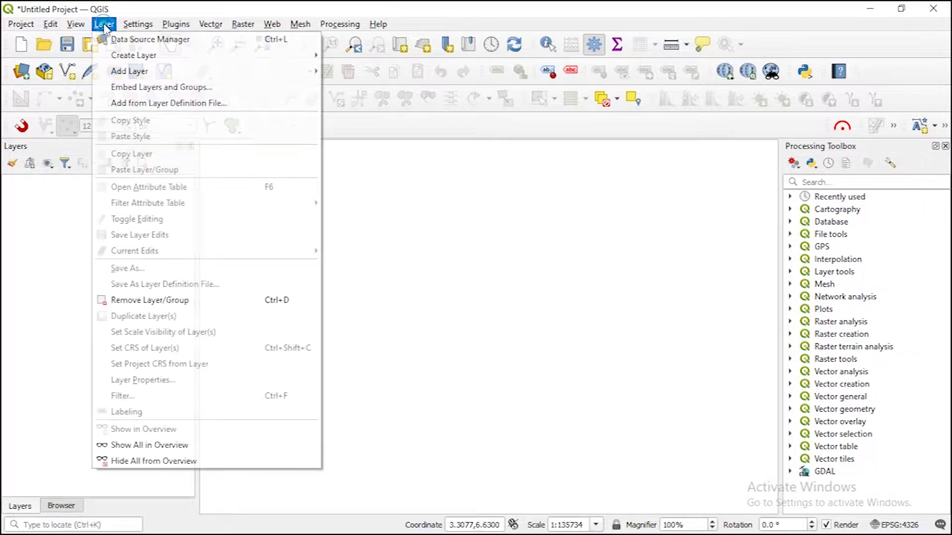
mouse_move(278, 74)
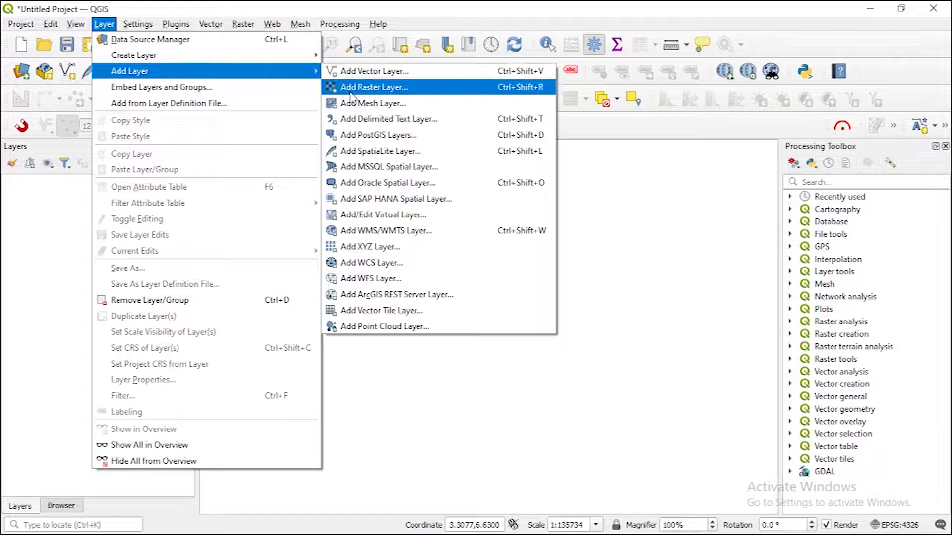
left_click(367, 120)
left_click(826, 41)
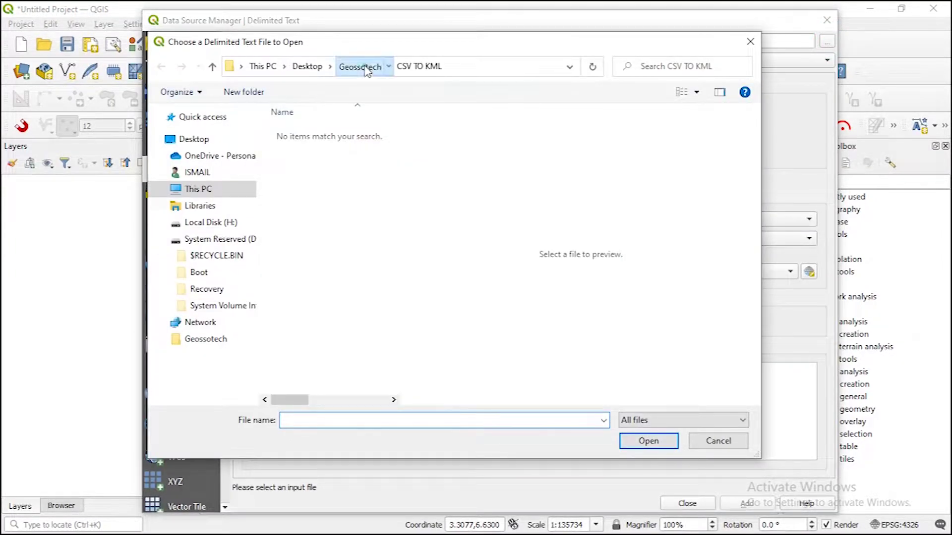
left_click(360, 66)
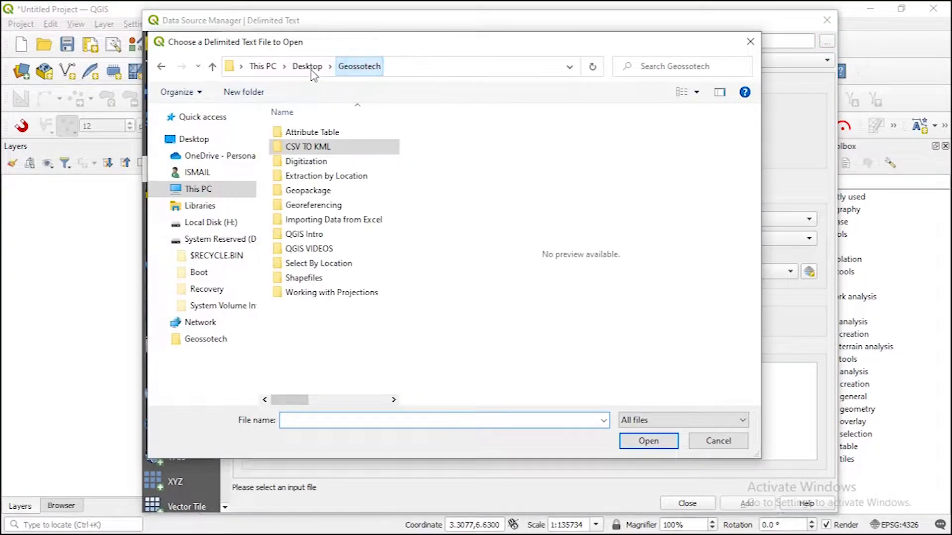
double_click(308, 248)
double_click(308, 178)
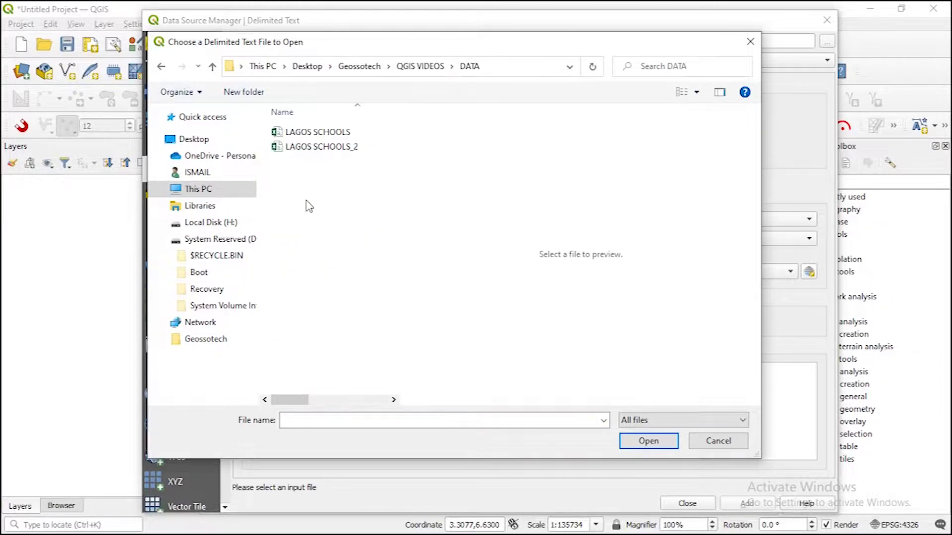
left_click(306, 132)
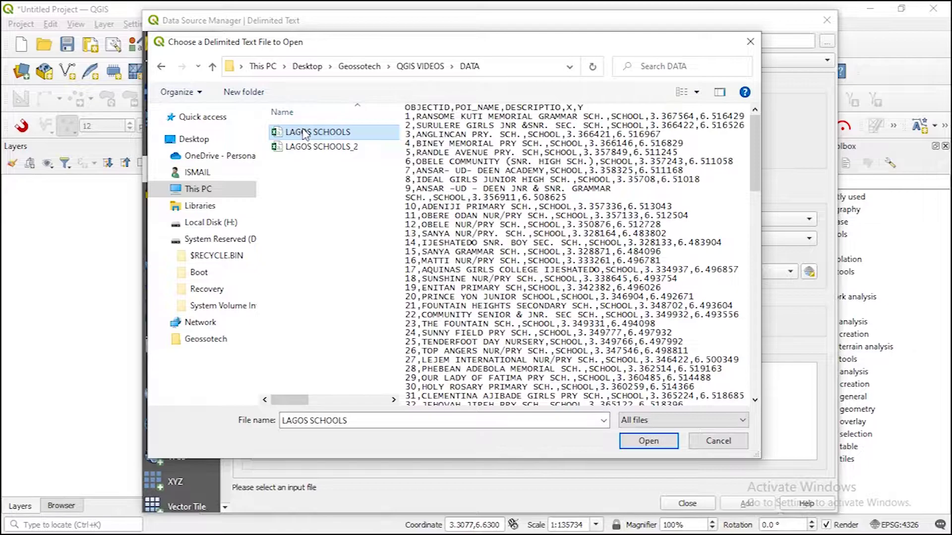
left_click(648, 441)
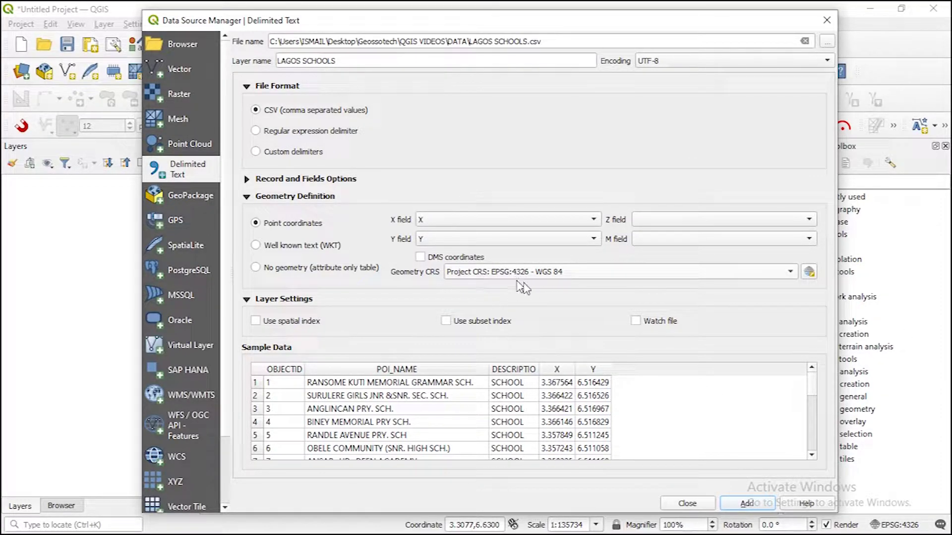
left_click(732, 503)
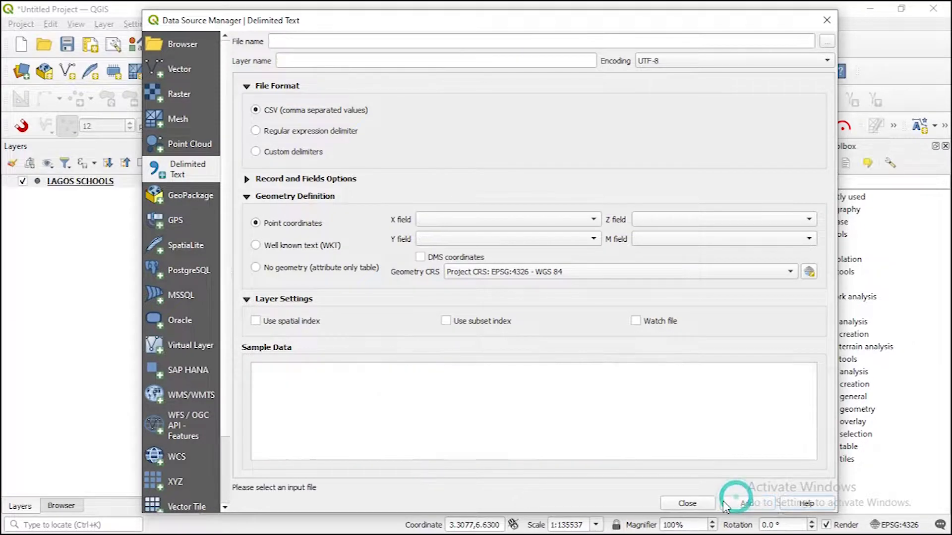
- Close the Data Source Manager to return to the map with the school points
left_click(687, 504)
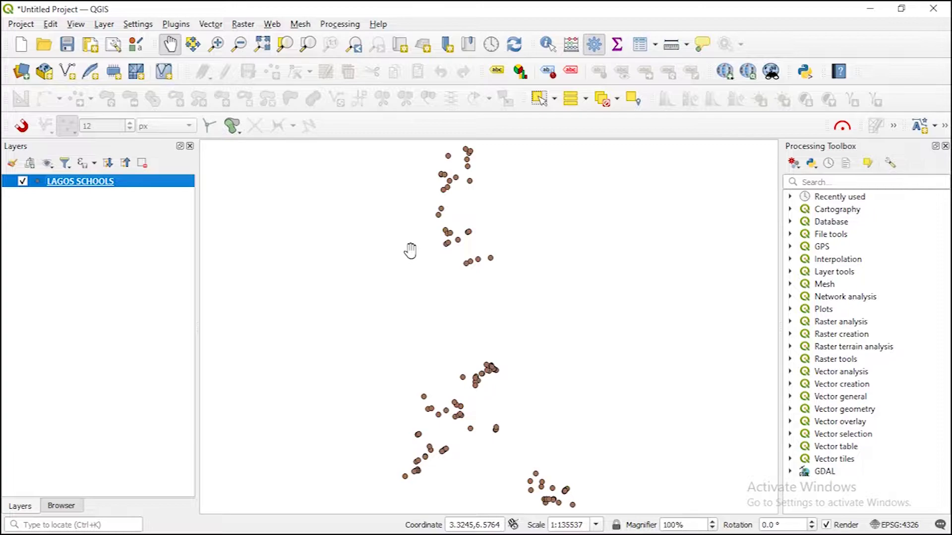
- Start Export > Save Features As for the LAGOS SCHOOLS layer
right_click(96, 186)
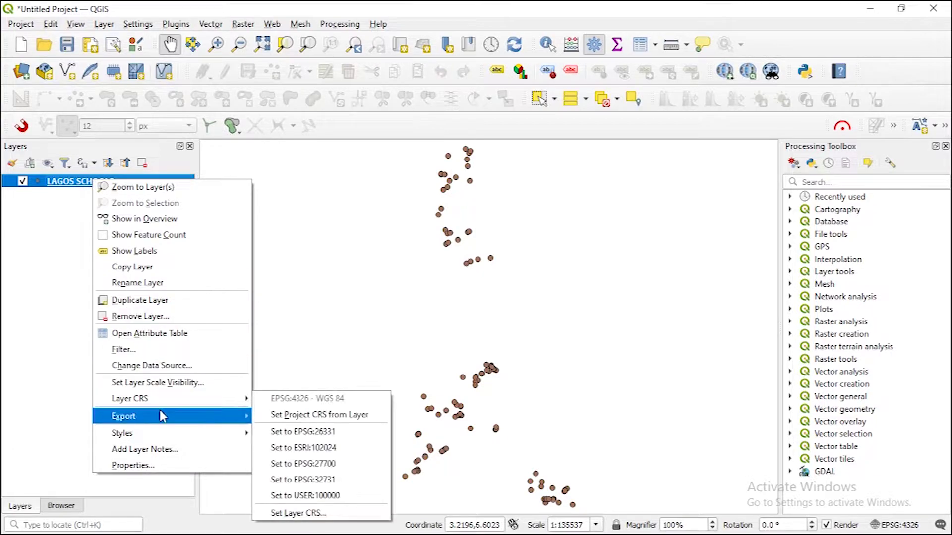
mouse_move(164, 414)
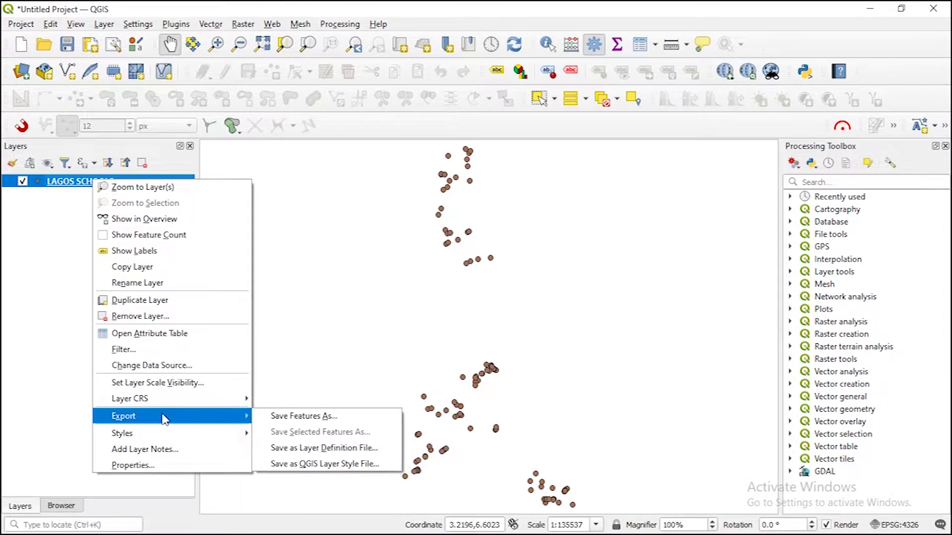
left_click(284, 419)
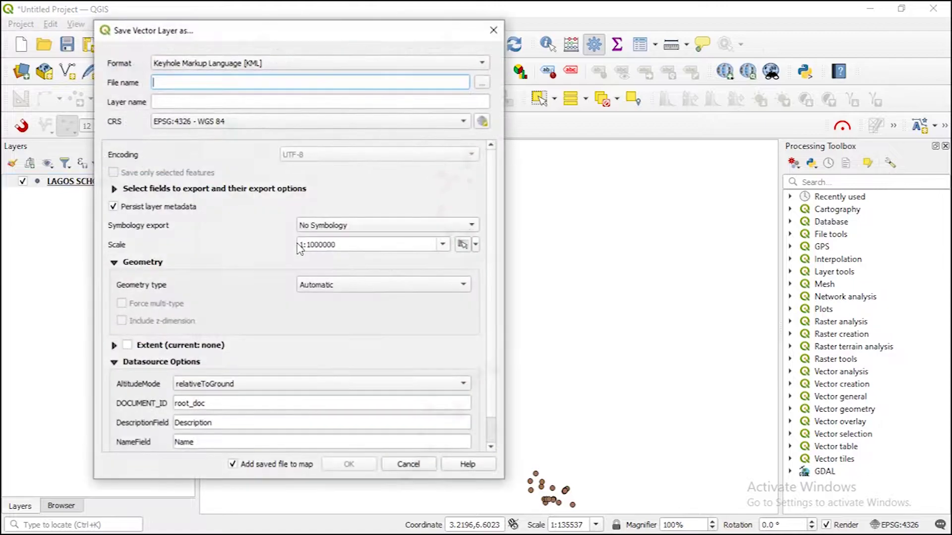
- Set the output format to Keyhole Markup Language [KML]
left_click(309, 64)
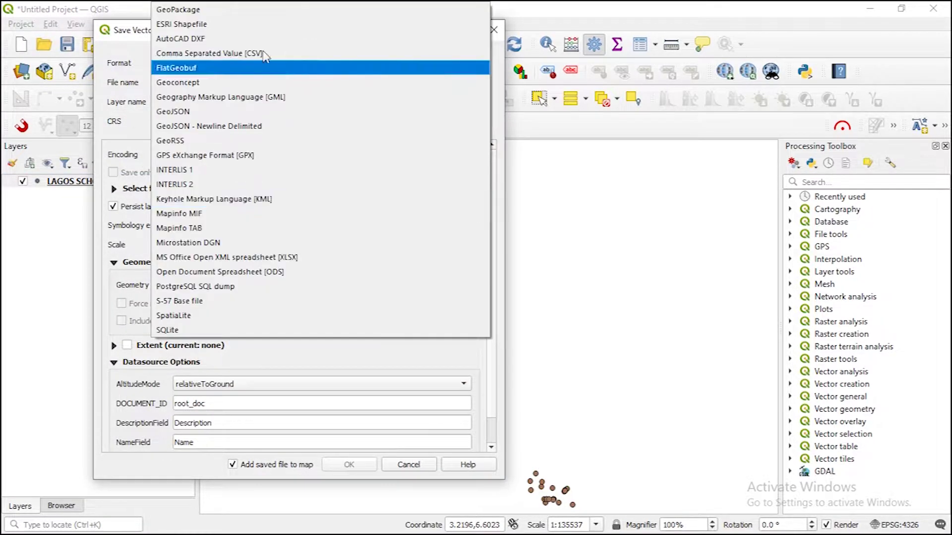
left_click(174, 25)
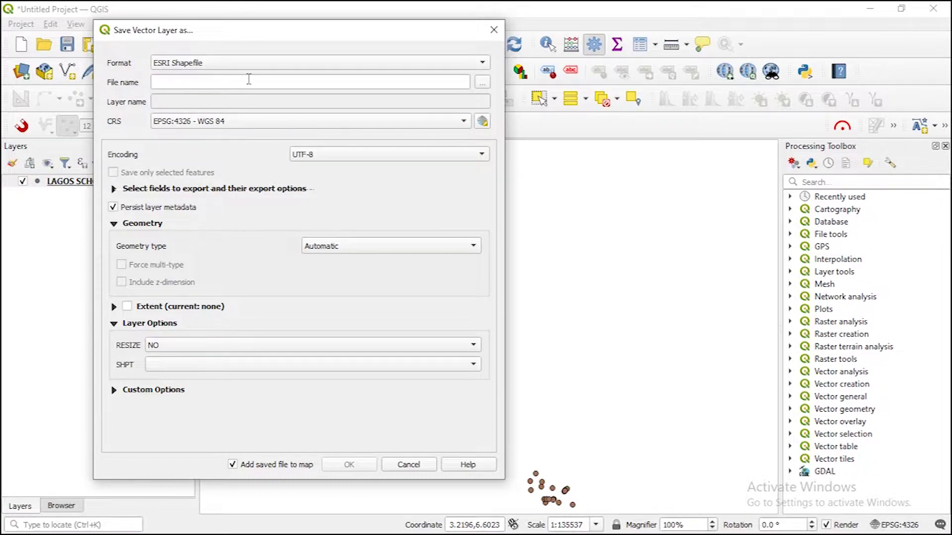
left_click(234, 62)
left_click(198, 63)
left_click(212, 70)
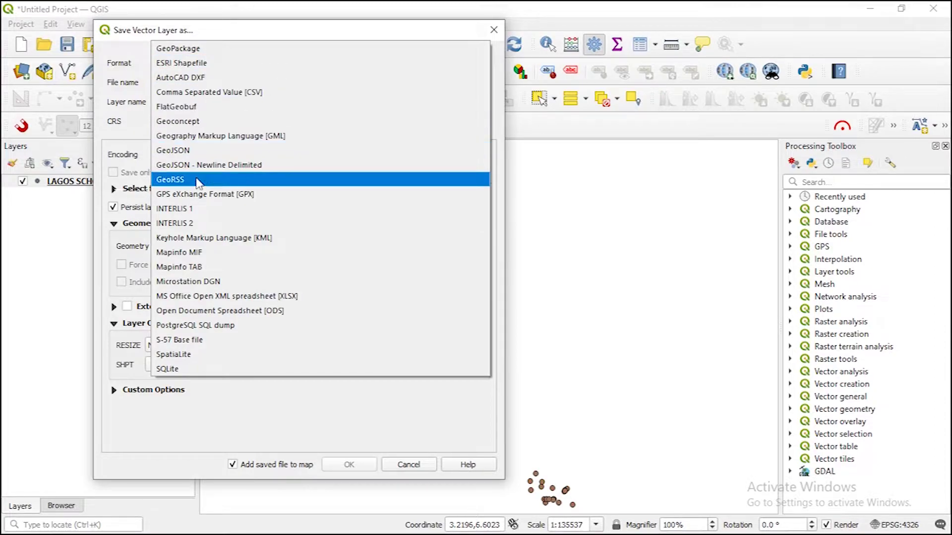
left_click(197, 240)
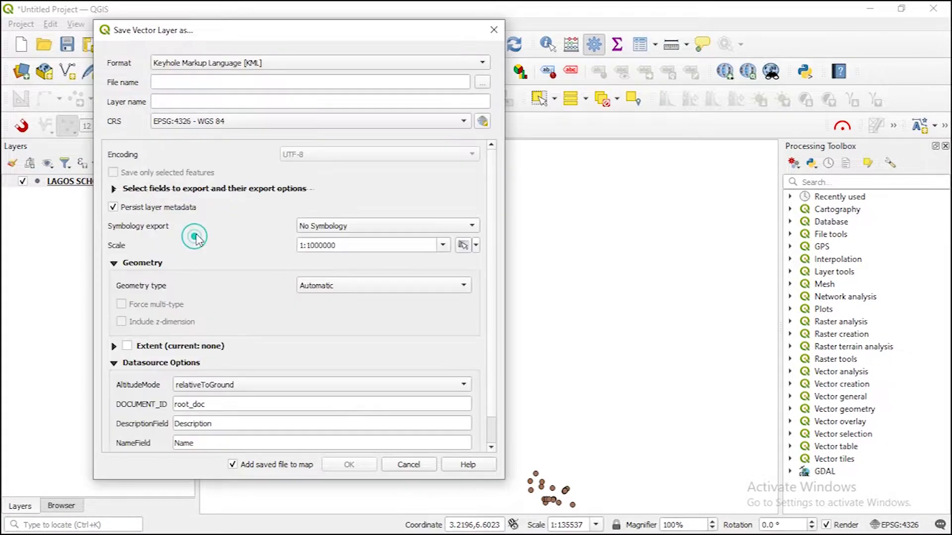
- Set the export target to Lagos Schools.kml in the Geossotech\CSV TO KML folder
left_click(482, 82)
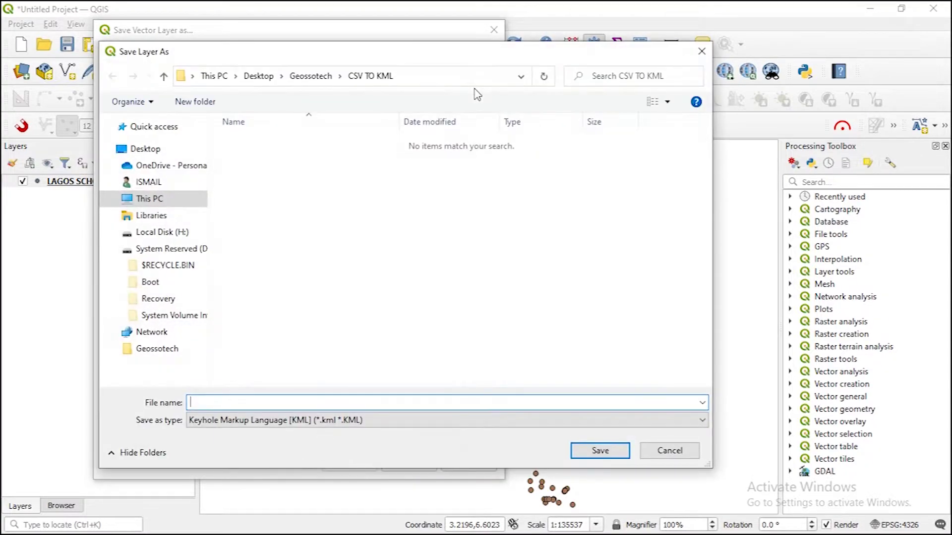
left_click(311, 77)
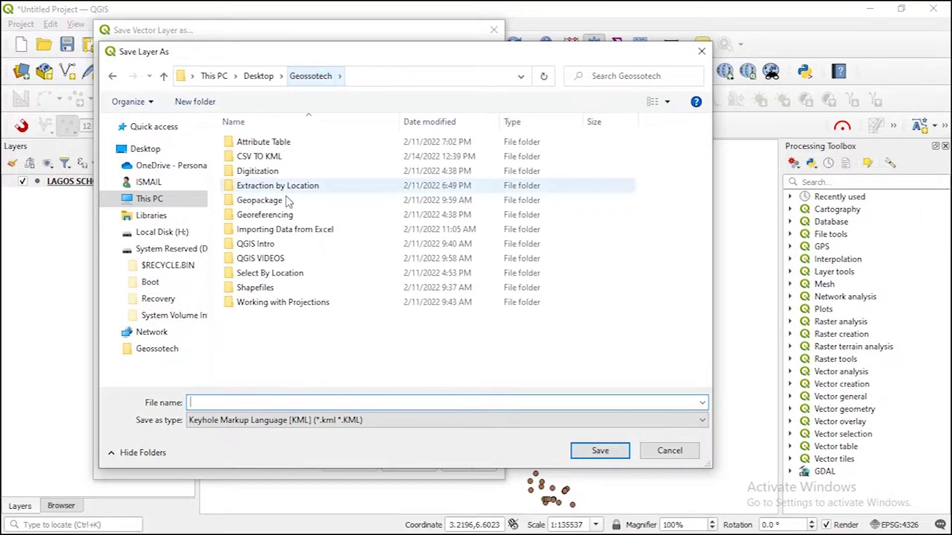
double_click(254, 156)
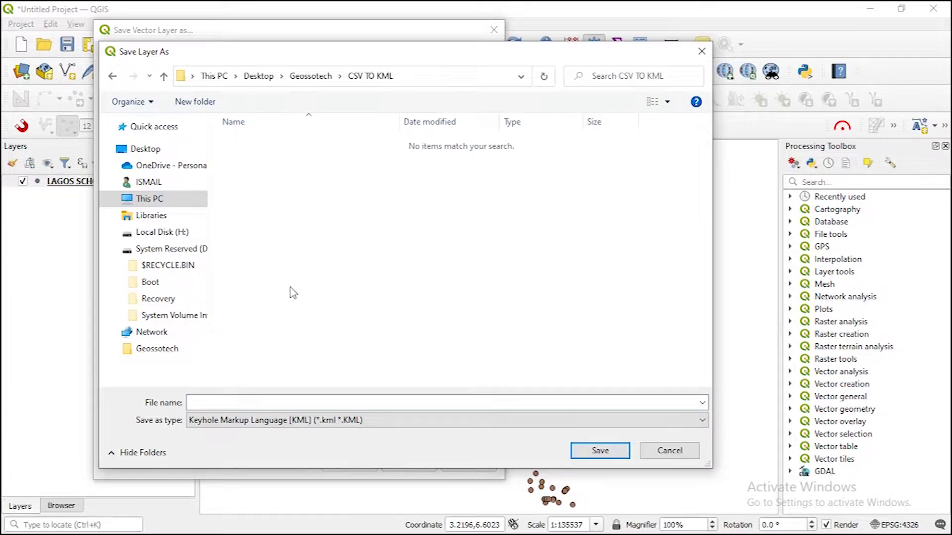
left_click(261, 402)
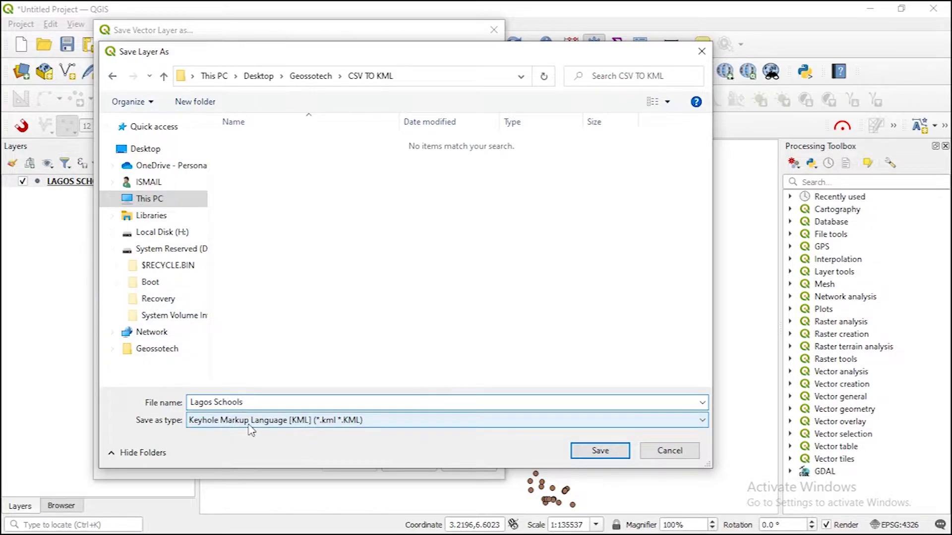
left_click(600, 452)
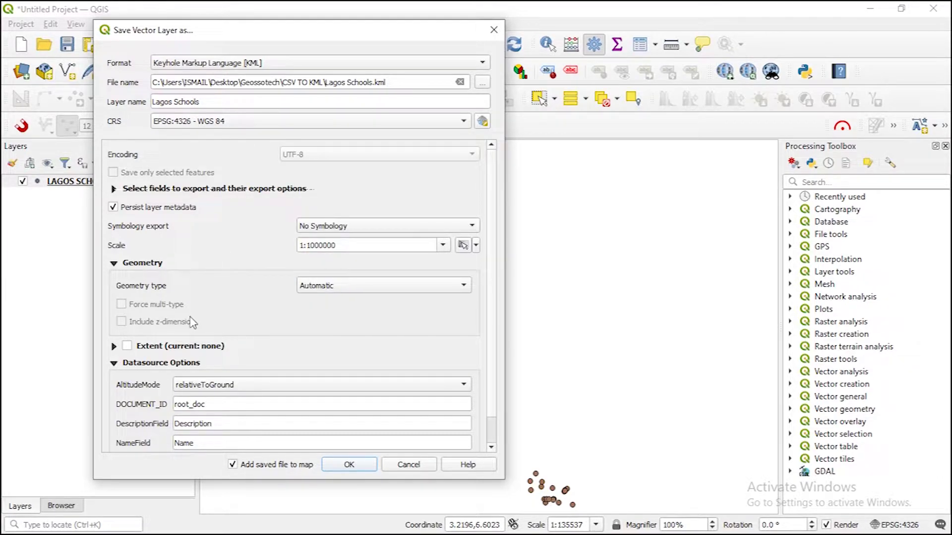
- Keep Symbology export as No Symbology and run the KML export
left_click(325, 227)
left_click(324, 227)
left_click(321, 226)
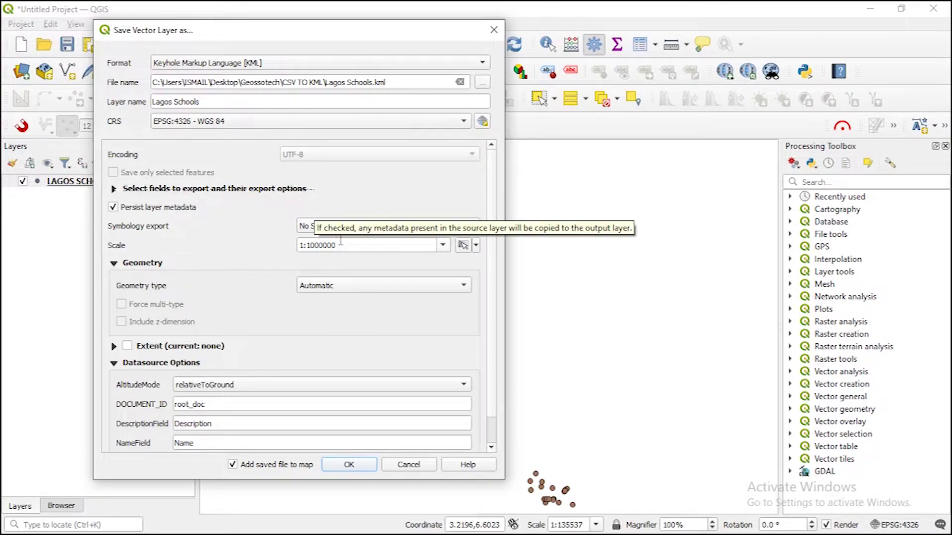
left_click(349, 465)
- Add the Lagos_Schools layer to the map and dismiss the success message
left_click(358, 251)
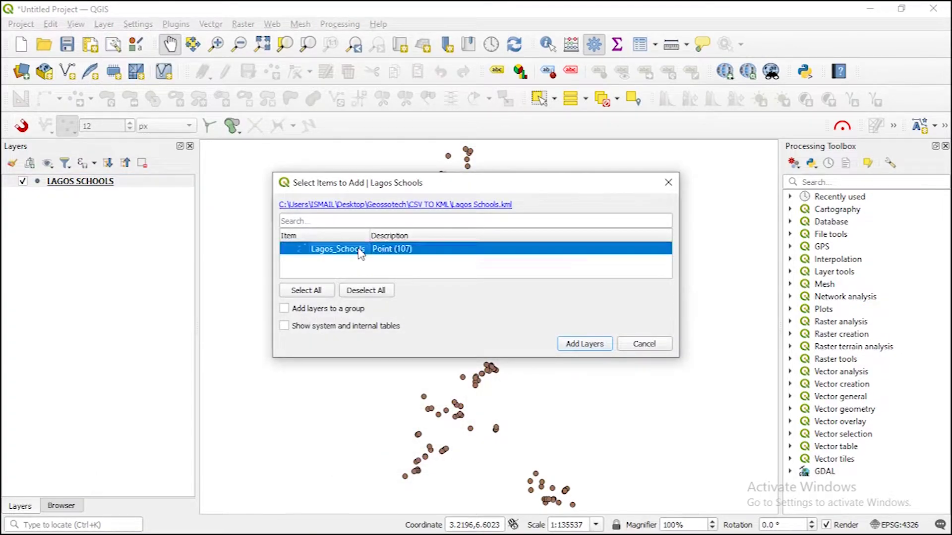
left_click(572, 345)
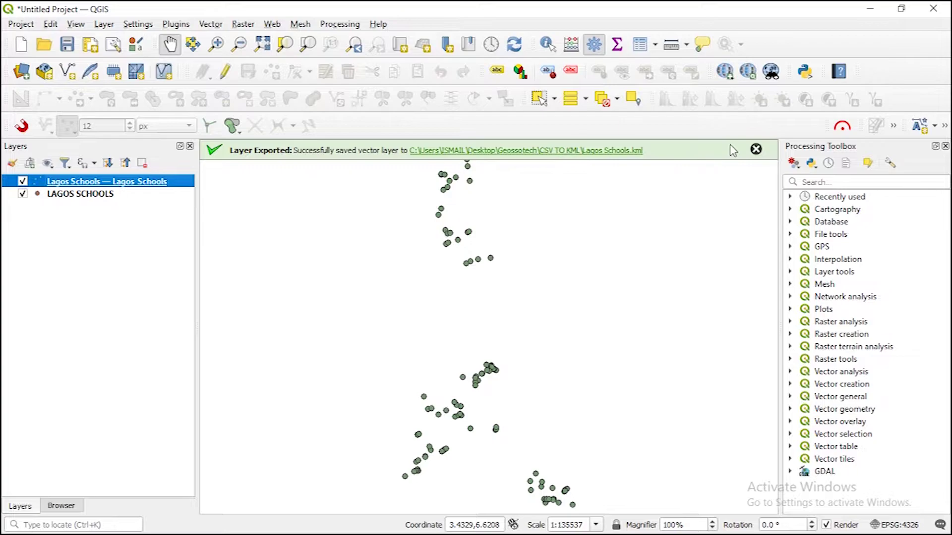
left_click(756, 150)
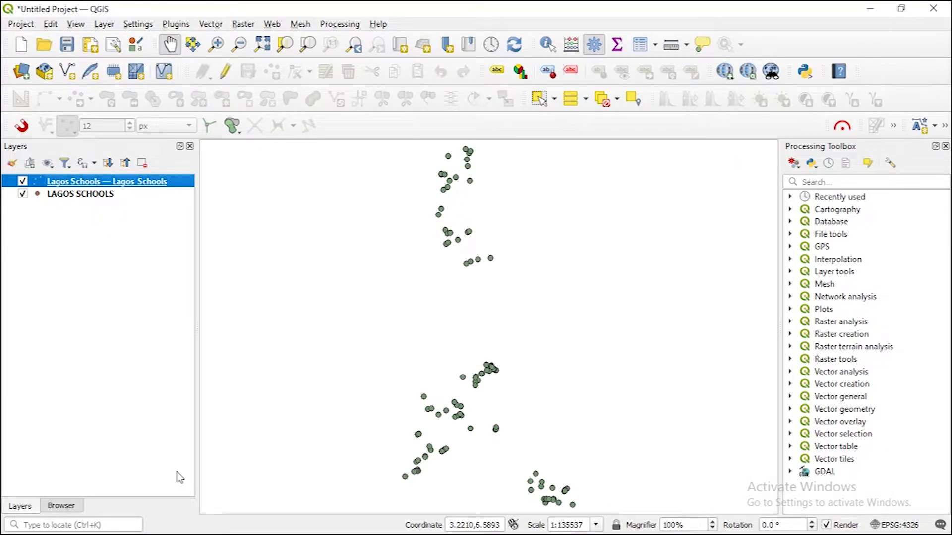
- In File Explorer, browse to Geossotech\CSV TO KML and locate the Lagos Schools KML file
key("super")
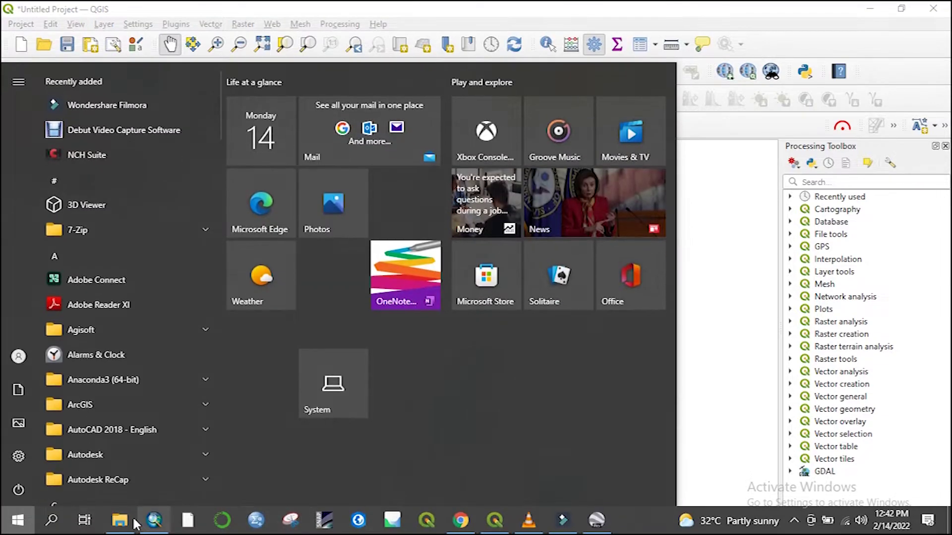
left_click(130, 520)
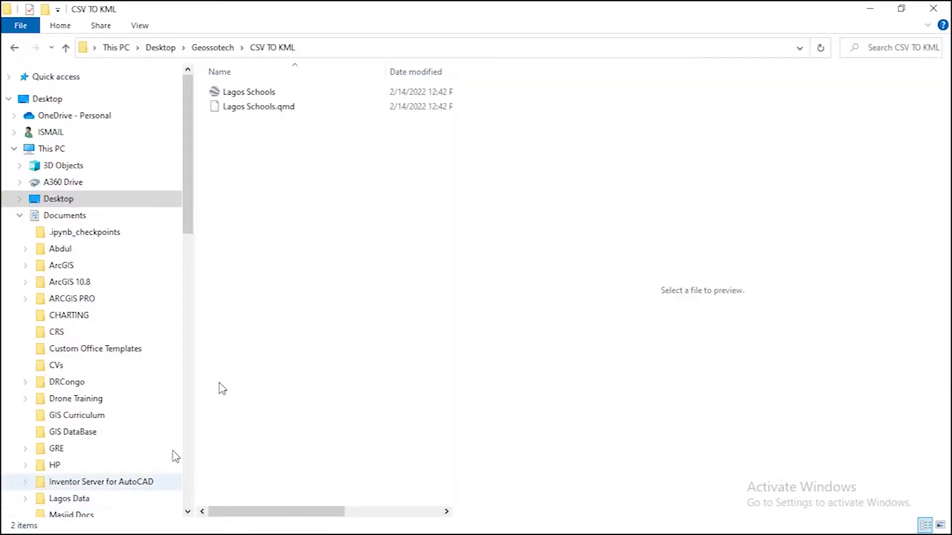
left_click(226, 48)
double_click(246, 107)
left_click(249, 92)
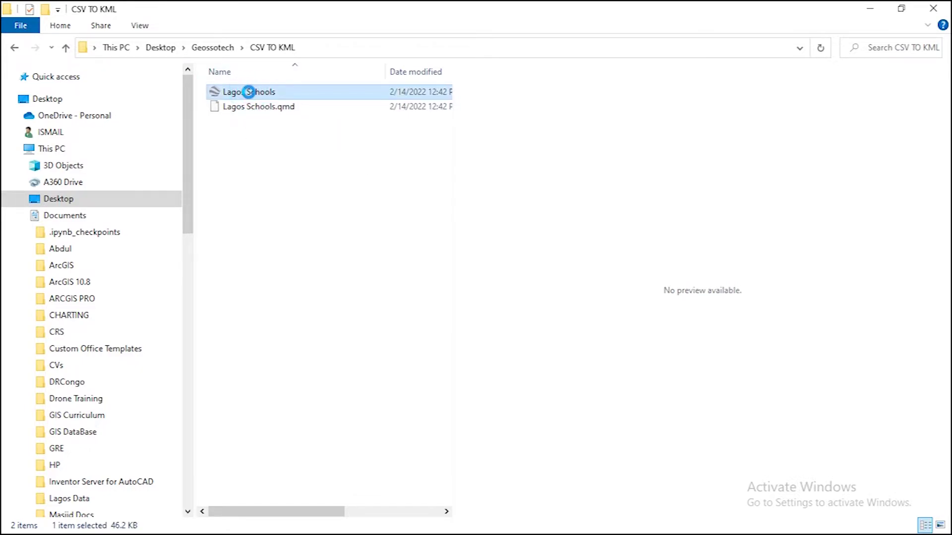
right_click(249, 92)
- Launch Google Earth Pro from the Start menu
left_click(223, 151)
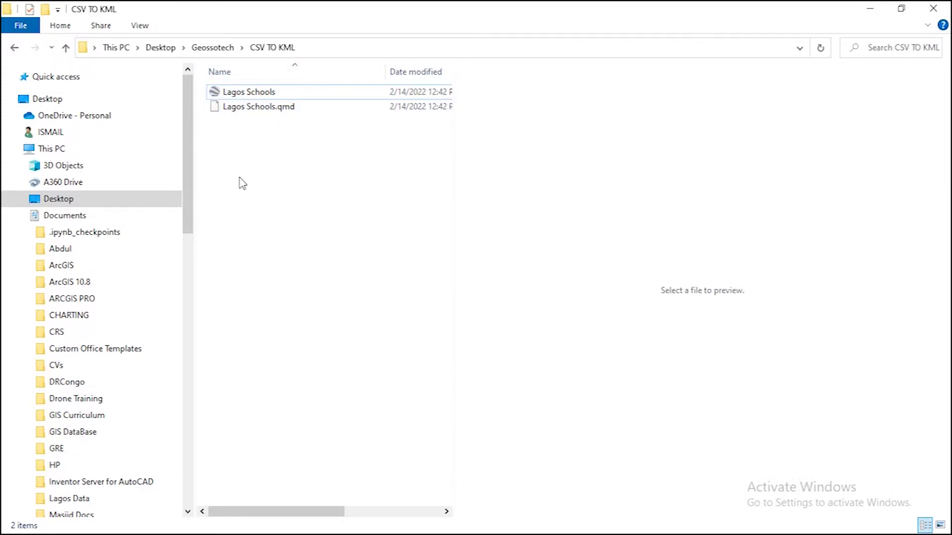
key("super")
left_click(597, 524)
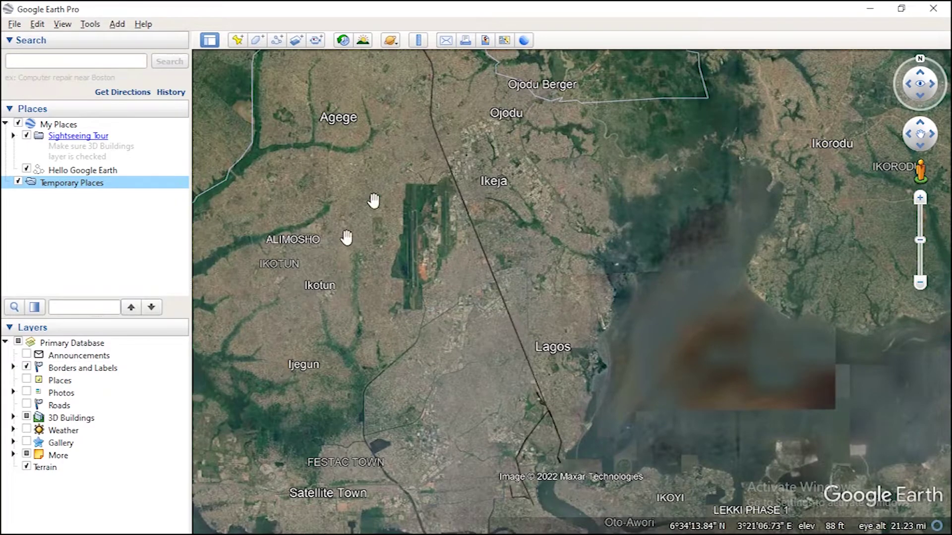
- Open Lagos Schools.kml from the Geossotech\CSV TO KML folder via File > Open
left_click(13, 25)
left_click(35, 40)
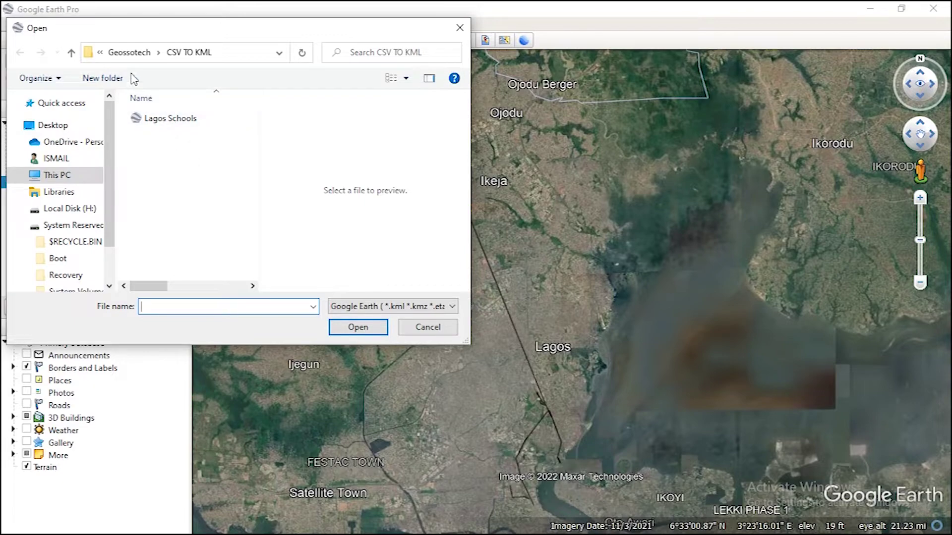
left_click(128, 52)
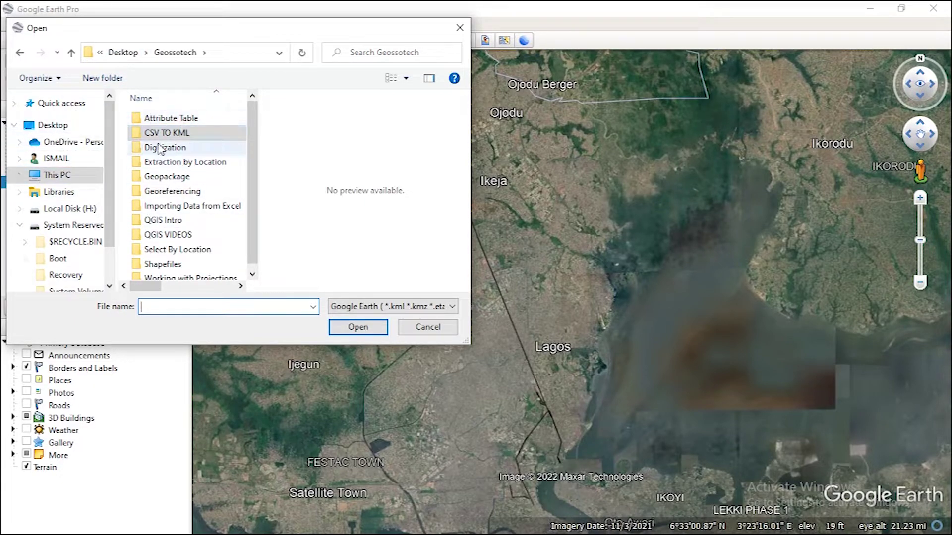
double_click(177, 134)
double_click(157, 123)
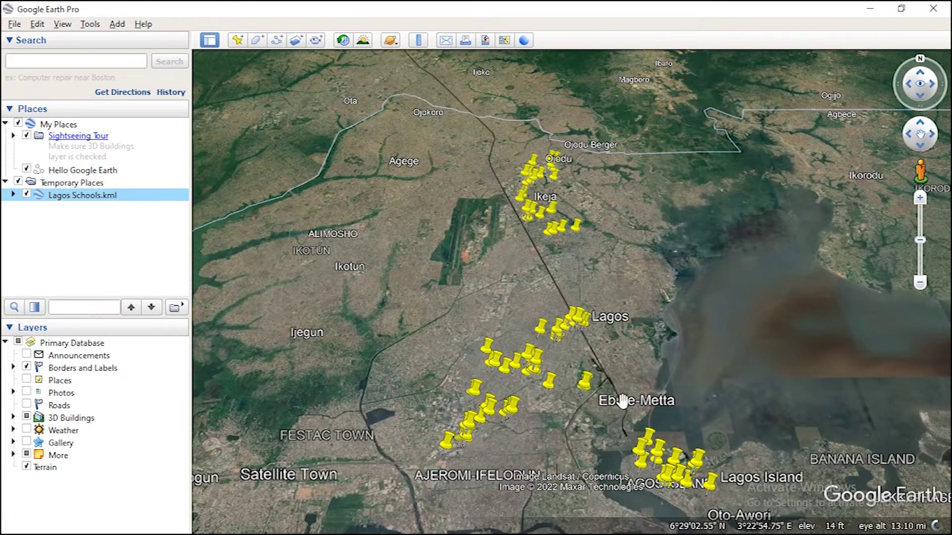
scroll(630, 389, "down", 3)
scroll(632, 388, "down", 3)
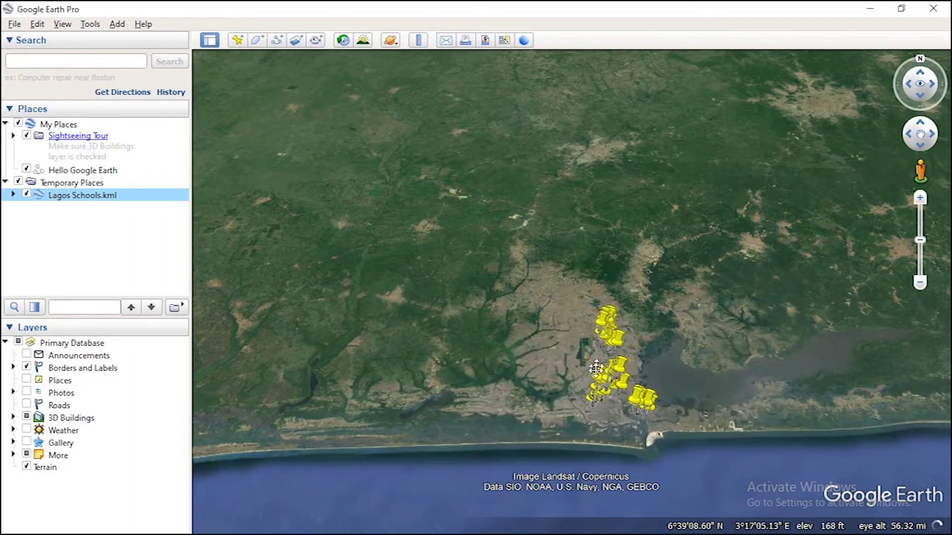
scroll(597, 365, "up", 3)
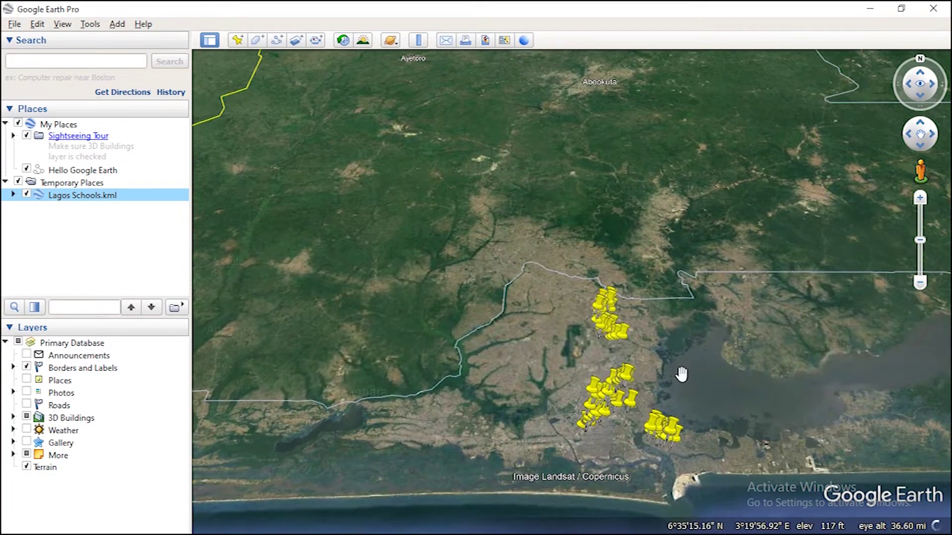
scroll(625, 320, "up", 2)
scroll(578, 333, "up", 4)
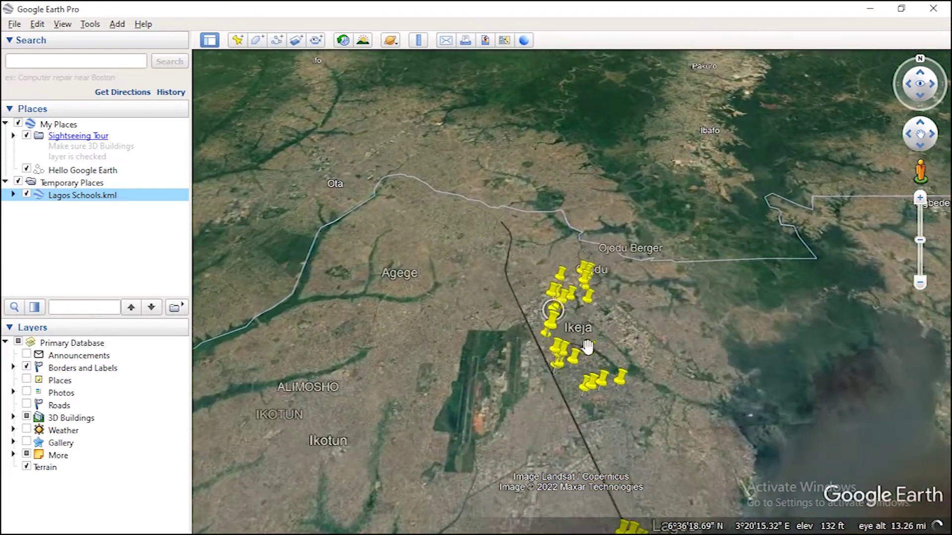
scroll(556, 304, "up", 3)
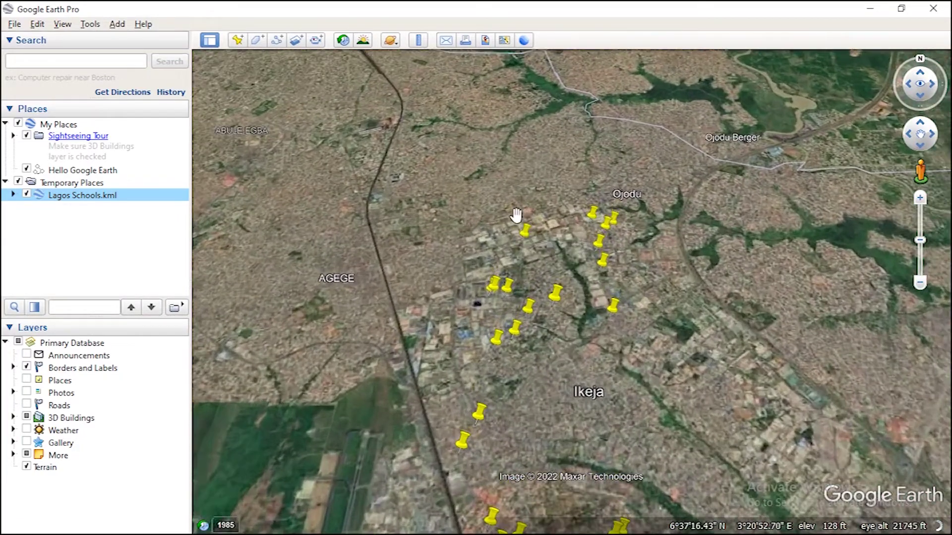
left_click(525, 237)
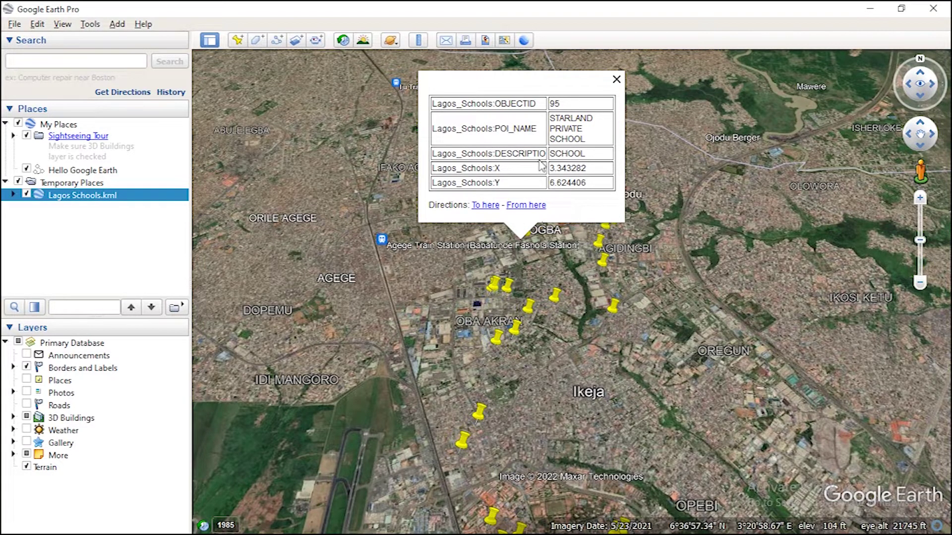
left_click(617, 81)
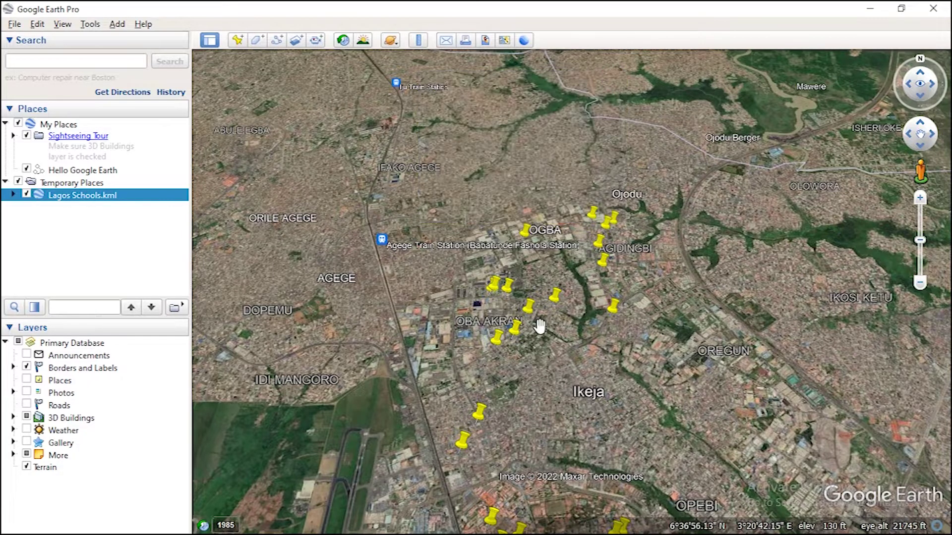
scroll(545, 324, "down", 3)
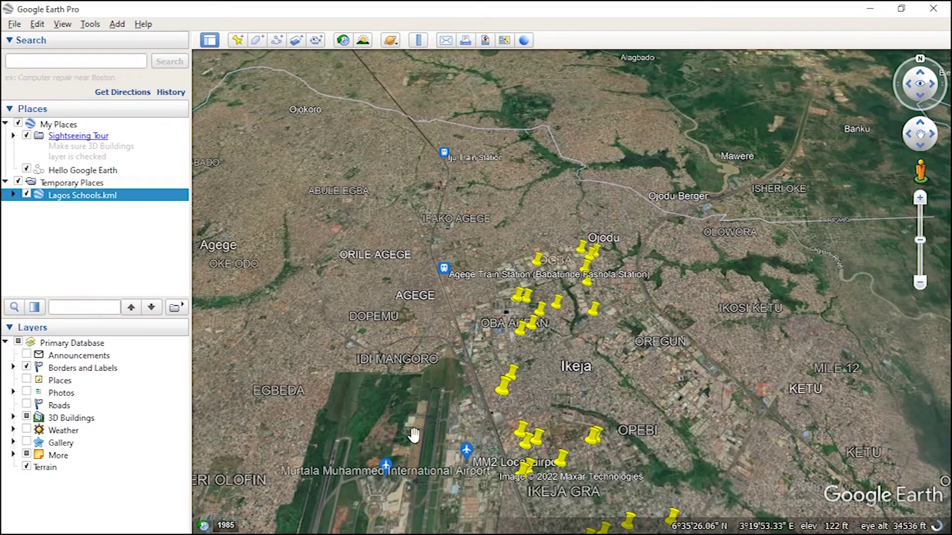
left_click_drag(427, 421, 440, 255)
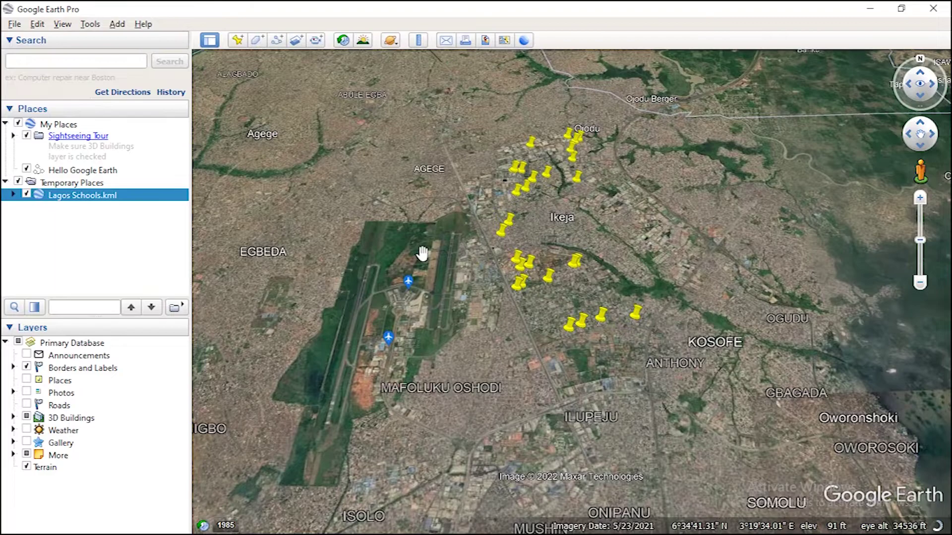
scroll(525, 285, "up", 5)
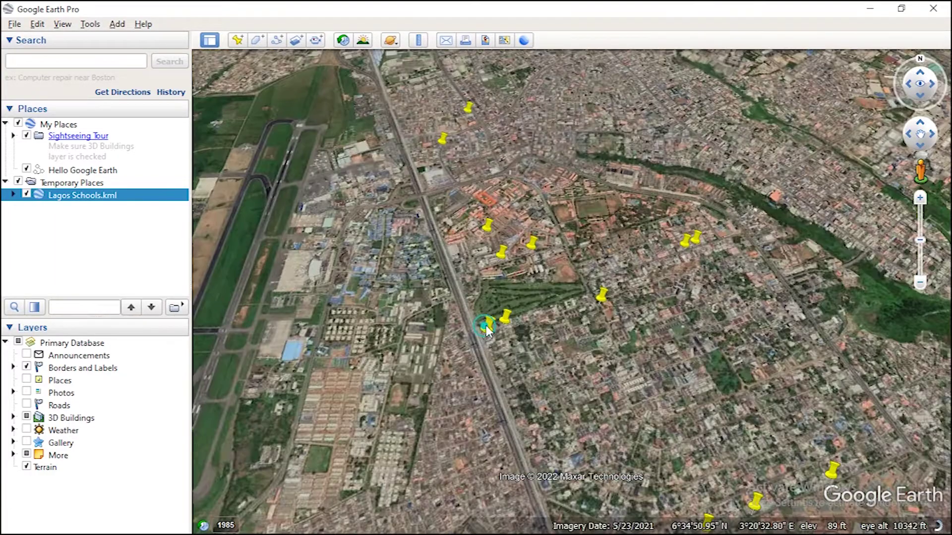
left_click(485, 325)
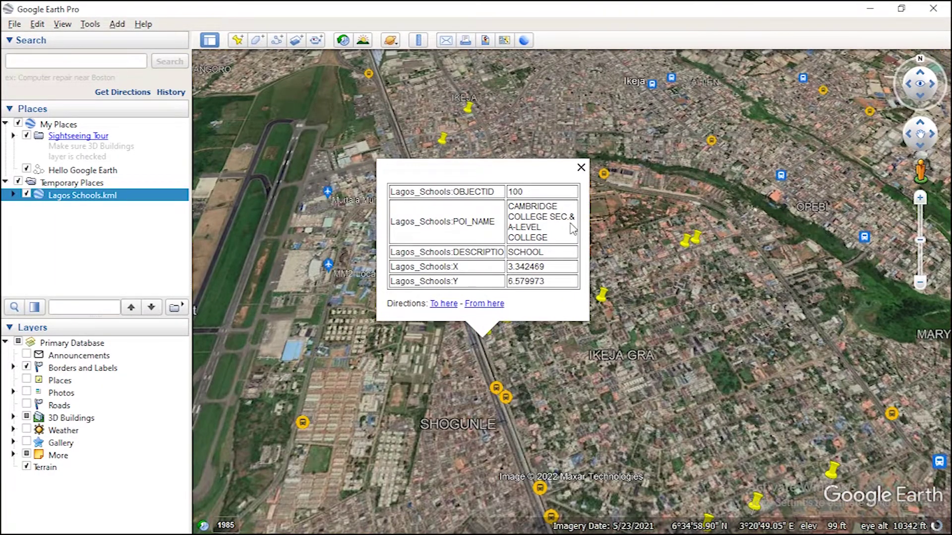
scroll(545, 228, "down", 3)
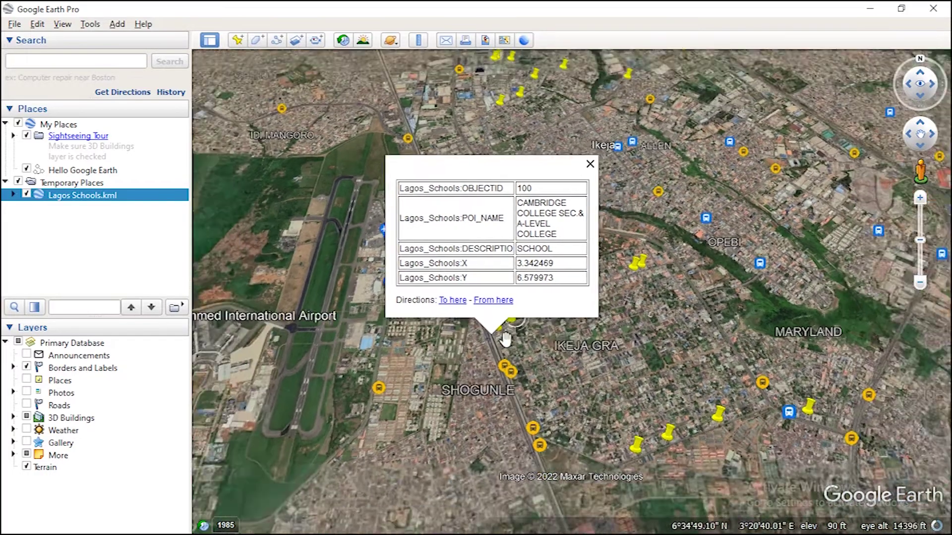
scroll(568, 236, "down", 5)
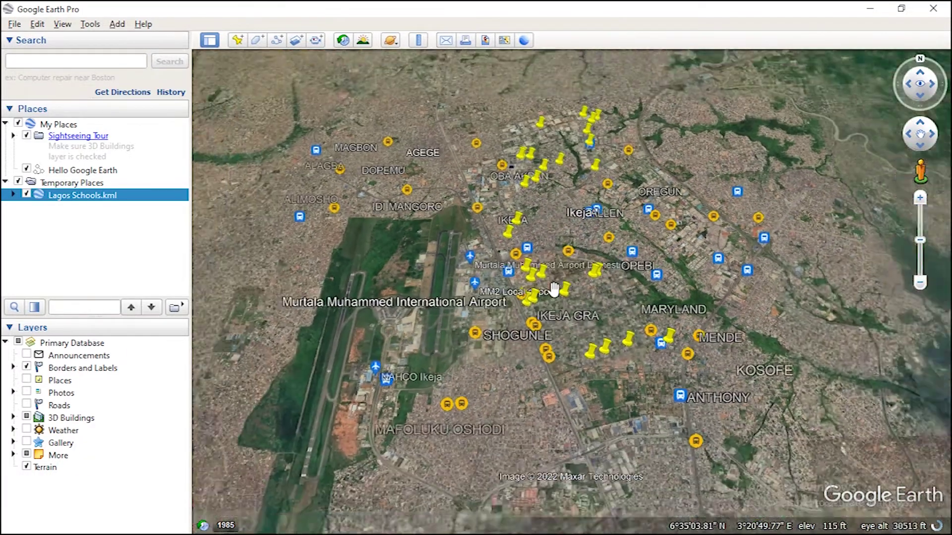
scroll(537, 384, "up", 5)
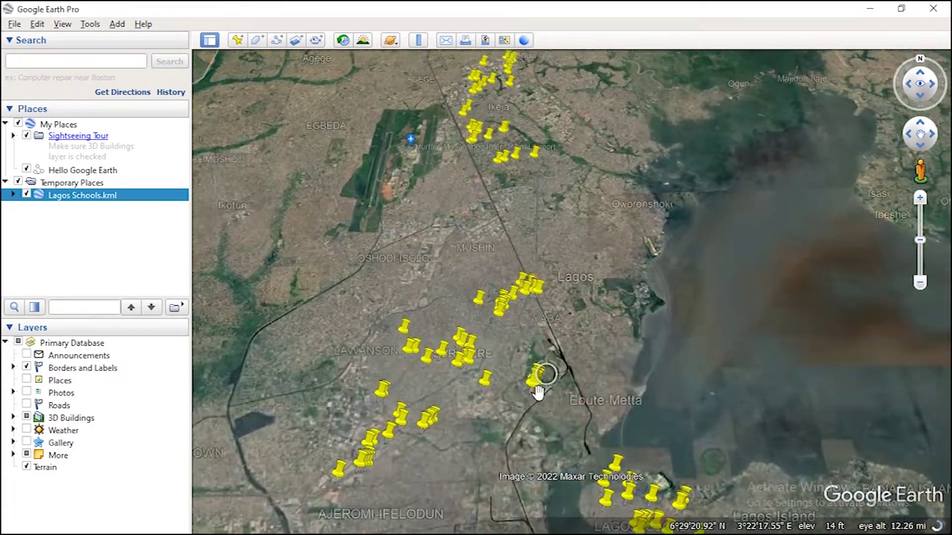
scroll(524, 396, "up", 3)
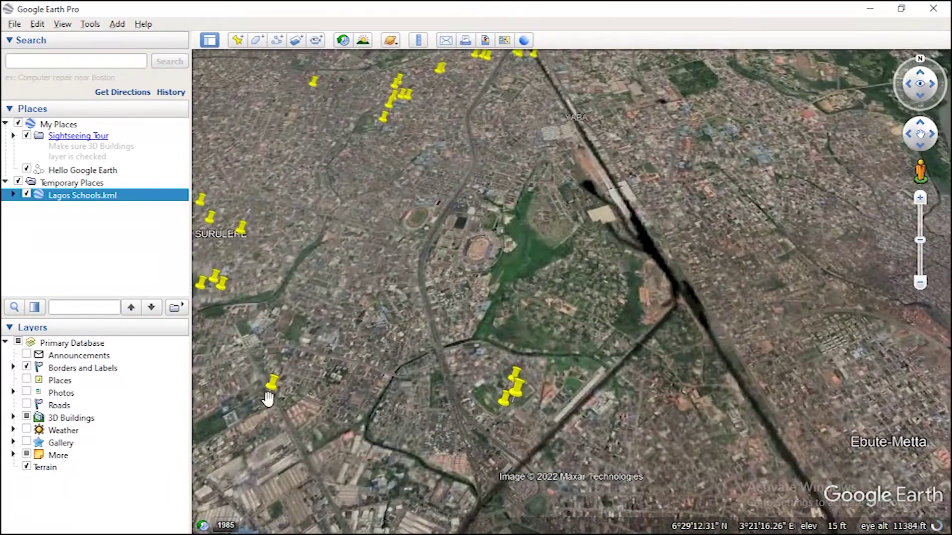
left_click(273, 385)
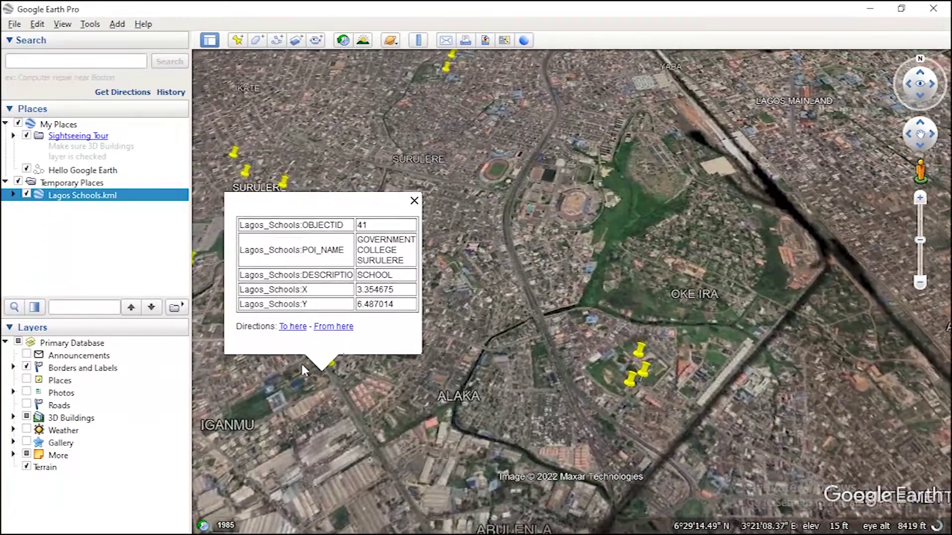
scroll(431, 389, "down", 5)
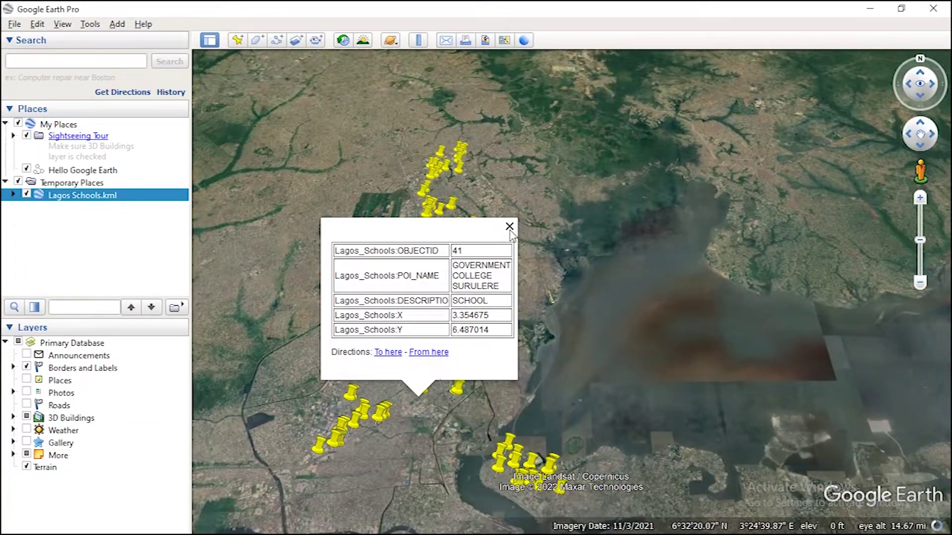
left_click(509, 227)
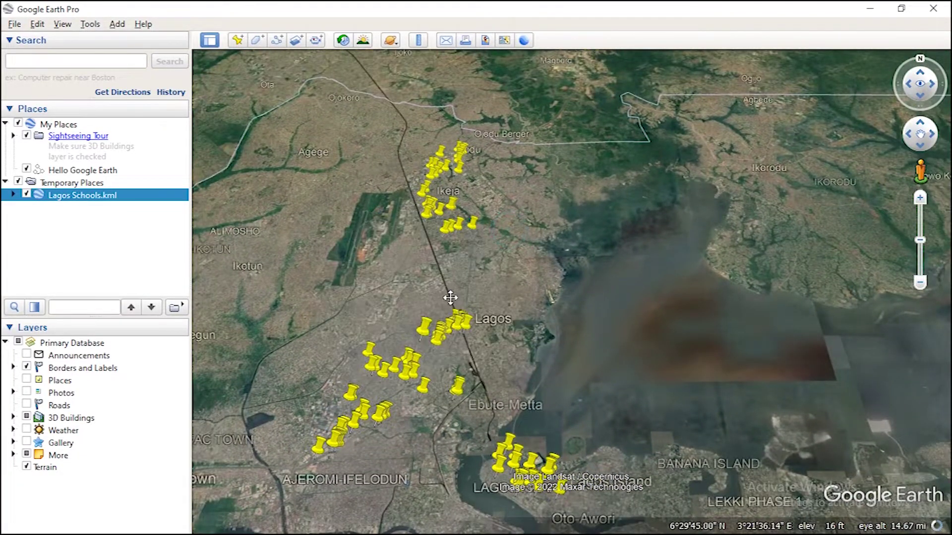
scroll(419, 262, "down", 3)
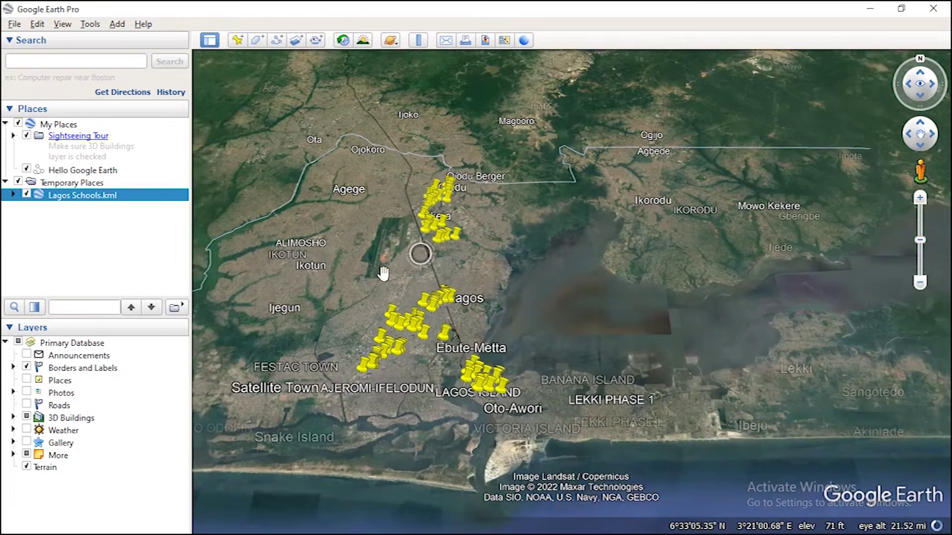
scroll(437, 325, "up", 2)
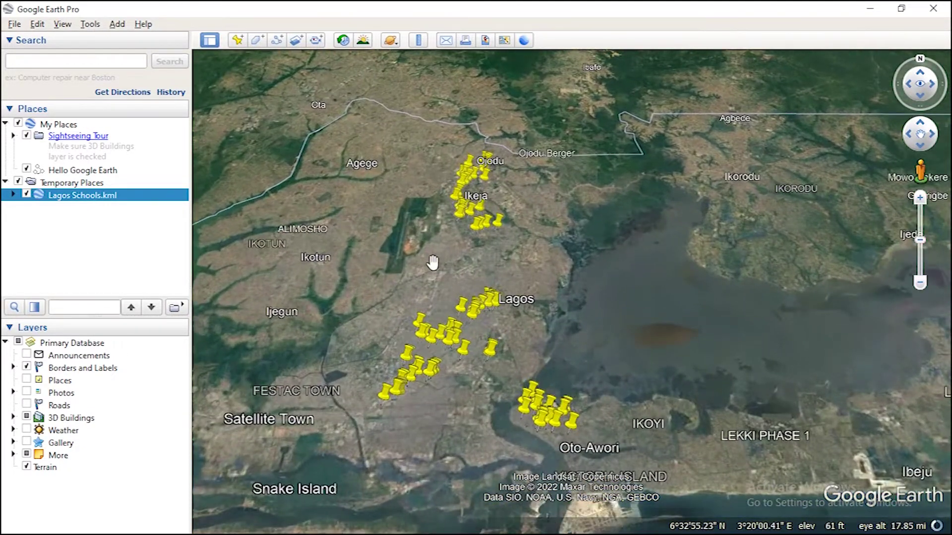
scroll(438, 276, "up", 2)
scroll(438, 277, "down", 4)
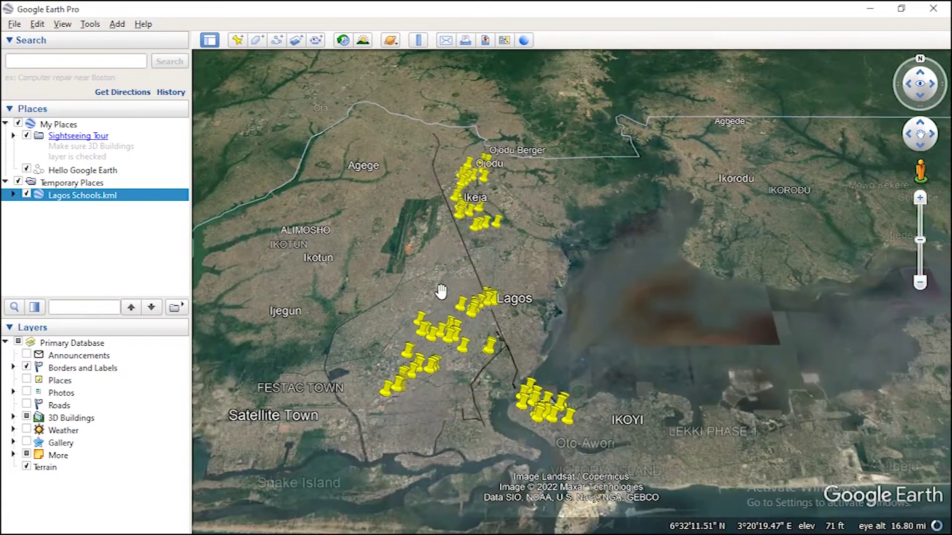
scroll(429, 277, "up", 2)
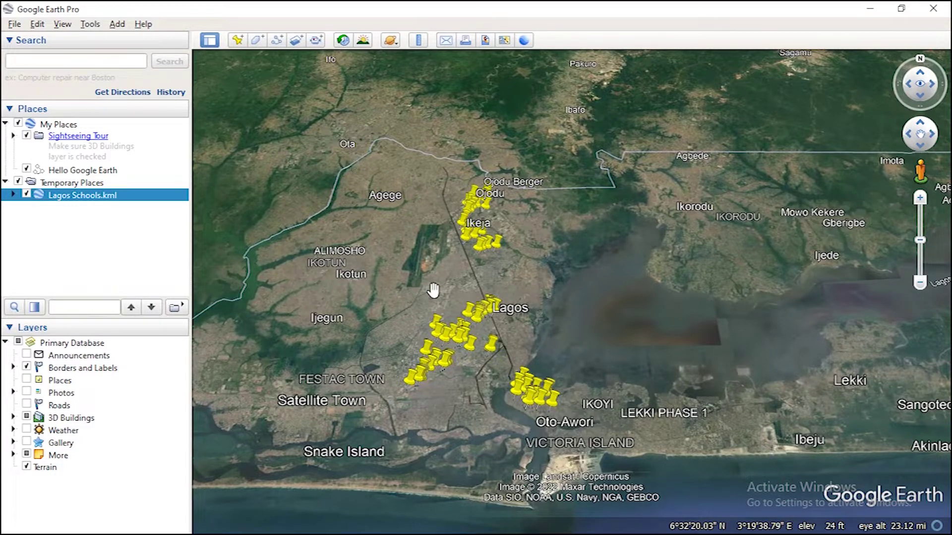
key("u")
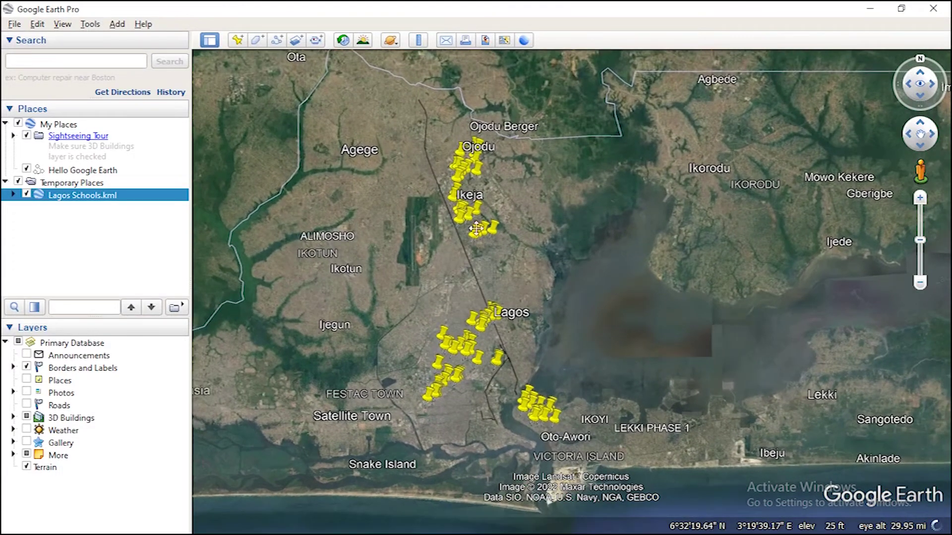
scroll(451, 244, "up", 5)
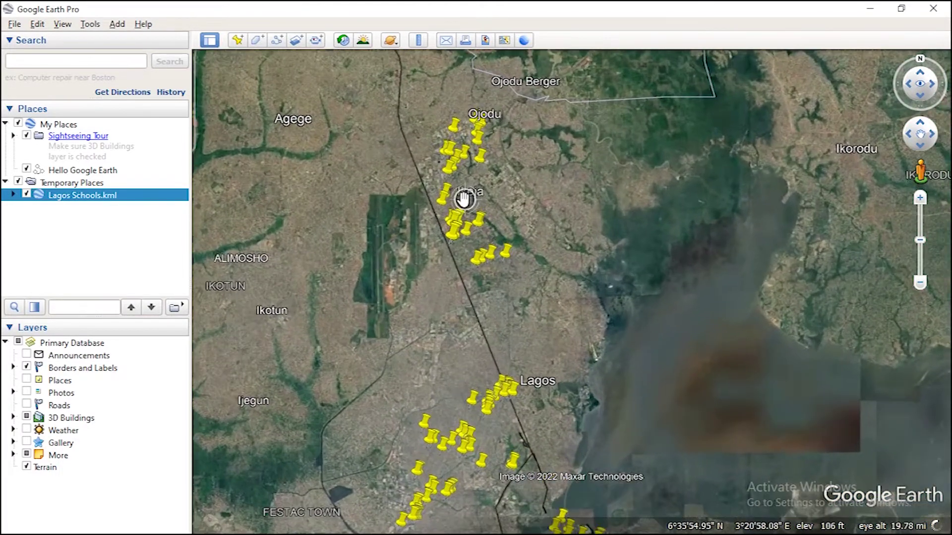
scroll(451, 397, "down", 2)
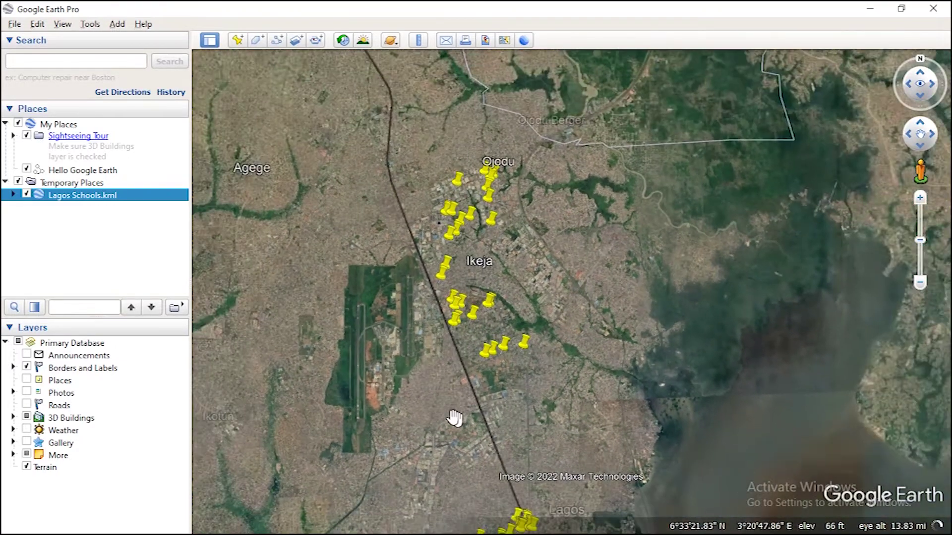
left_click_drag(454, 418, 436, 221)
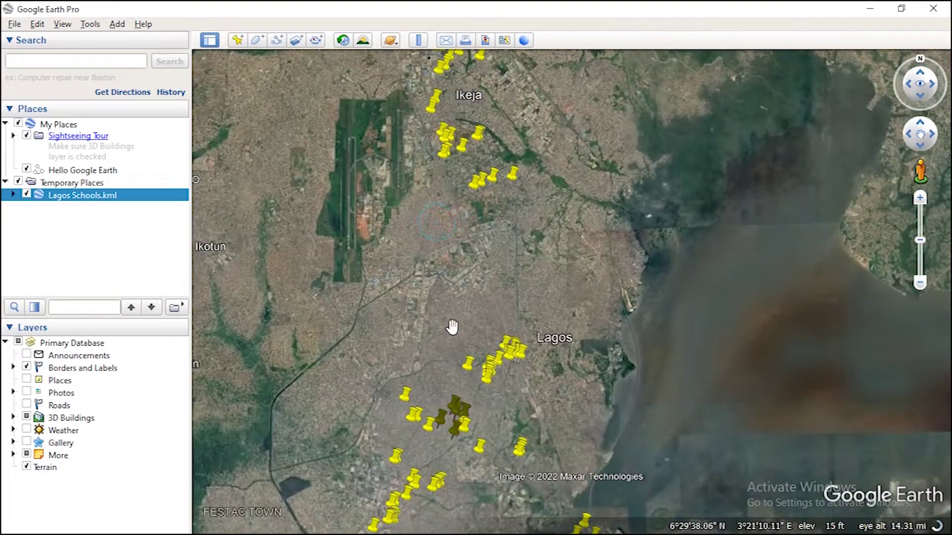